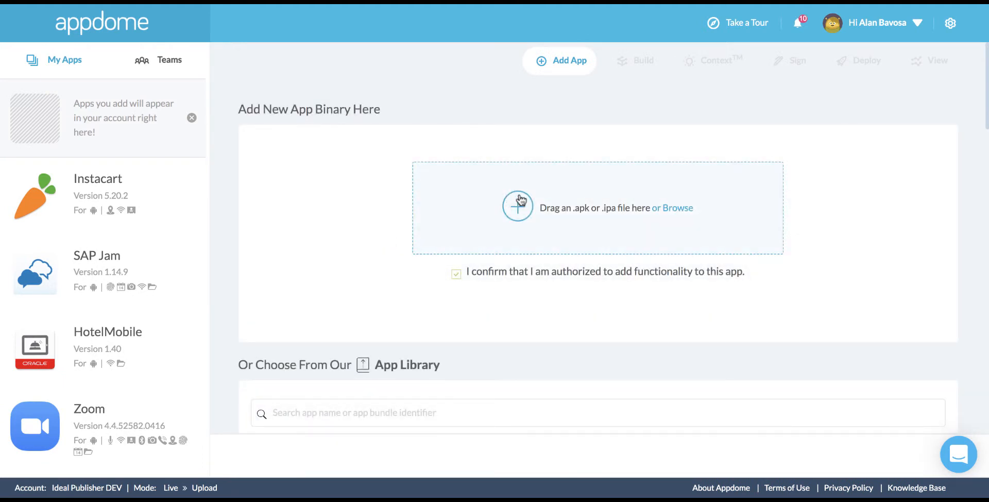
Upload WhatsApp Messenger_v2.19.134_apkpure.com.apk as a new app binary and continue to its build settings.
{"action": "left_click", "coordinate": [515, 210]}
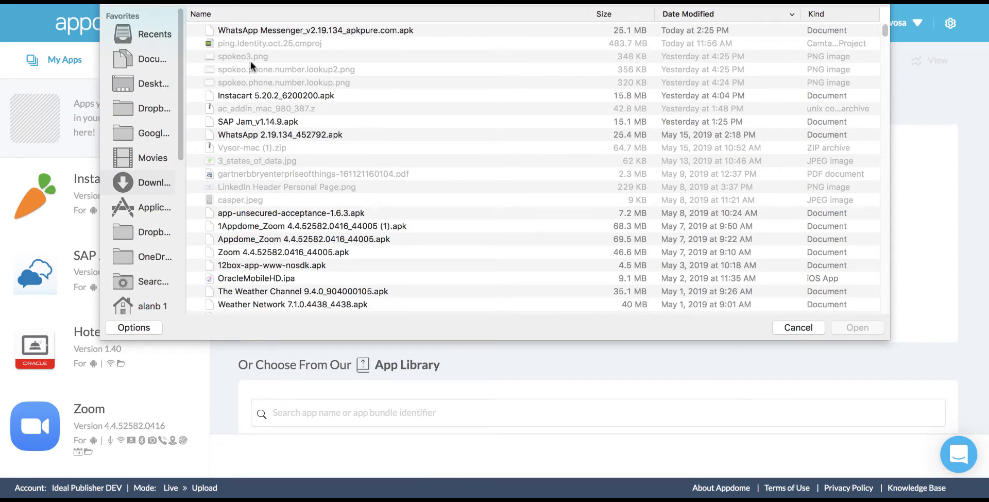
{"action": "double_click", "coordinate": [346, 29]}
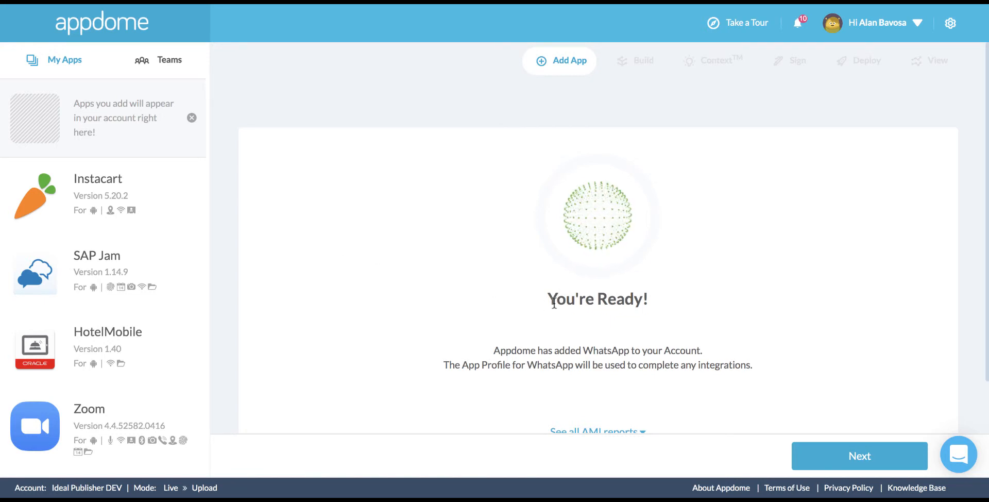
{"action": "scroll", "coordinate": [325, 237], "scroll_direction": "down", "scroll_amount": 3}
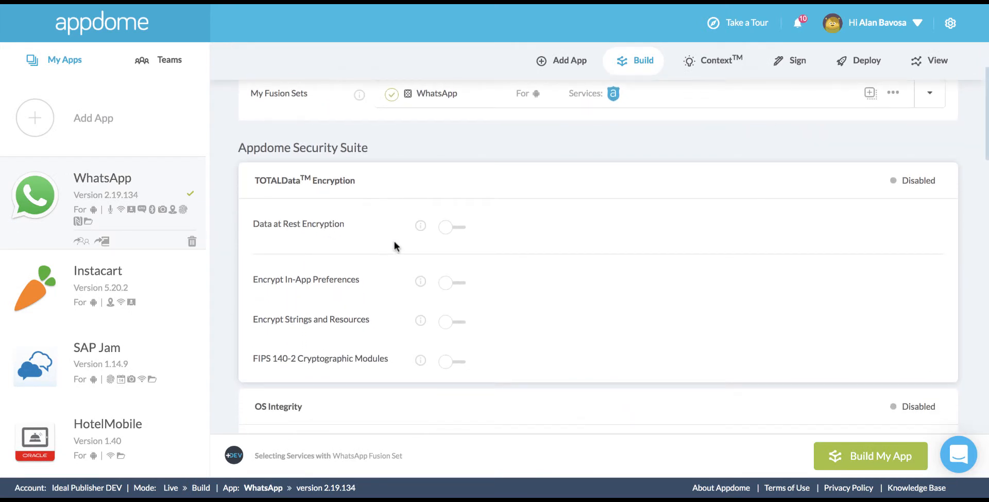
Enable Data at Rest Encryption in the TOTALData Encryption settings for WhatsApp.
{"action": "mouse_move", "coordinate": [420, 227]}
{"action": "left_click", "coordinate": [450, 230]}
{"action": "scroll", "coordinate": [406, 236], "scroll_direction": "down", "scroll_amount": 3}
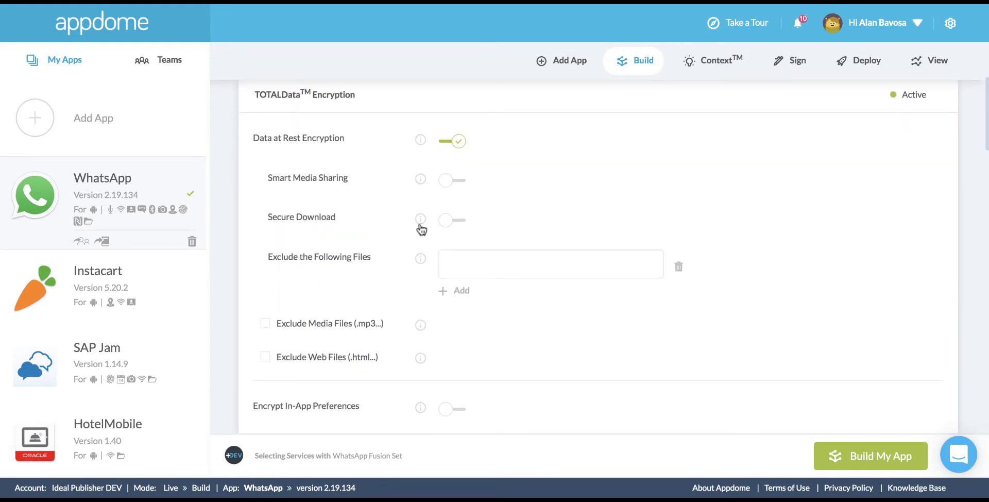
Enable Encrypt In-App Preferences and Encrypt Strings and Resources in the TOTALData Encryption settings.
{"action": "mouse_move", "coordinate": [421, 228]}
{"action": "scroll", "coordinate": [397, 230], "scroll_direction": "down", "scroll_amount": 2}
{"action": "scroll", "coordinate": [396, 229], "scroll_direction": "down", "scroll_amount": 2}
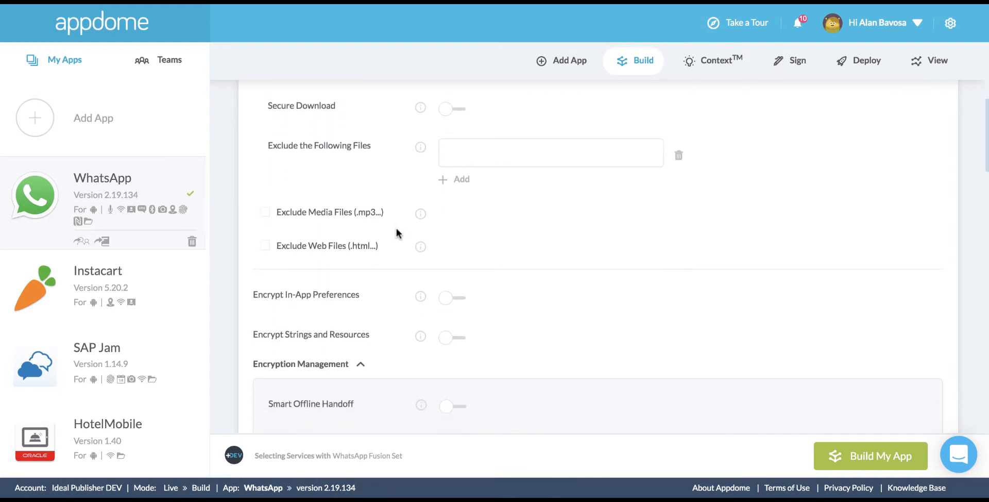
{"action": "scroll", "coordinate": [397, 228], "scroll_direction": "down", "scroll_amount": 2}
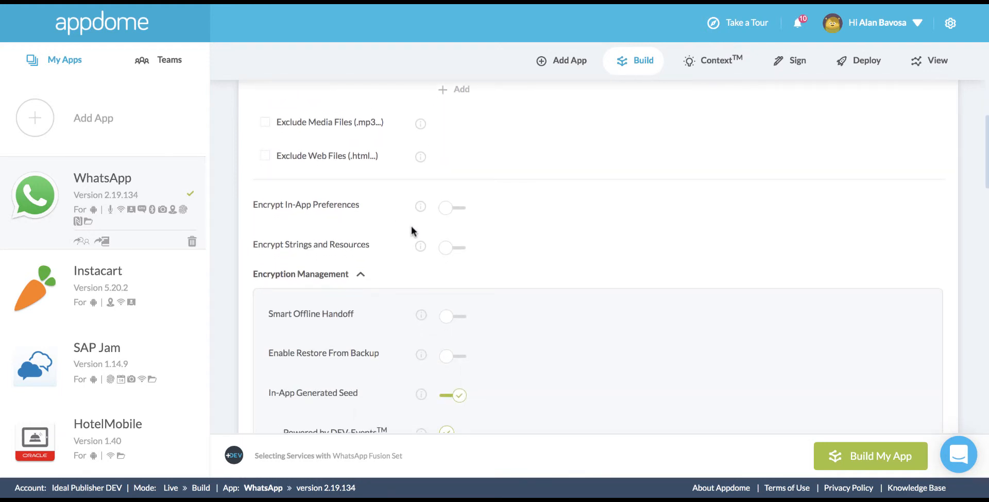
{"action": "mouse_move", "coordinate": [420, 208]}
{"action": "left_click", "coordinate": [449, 209]}
{"action": "mouse_move", "coordinate": [421, 247]}
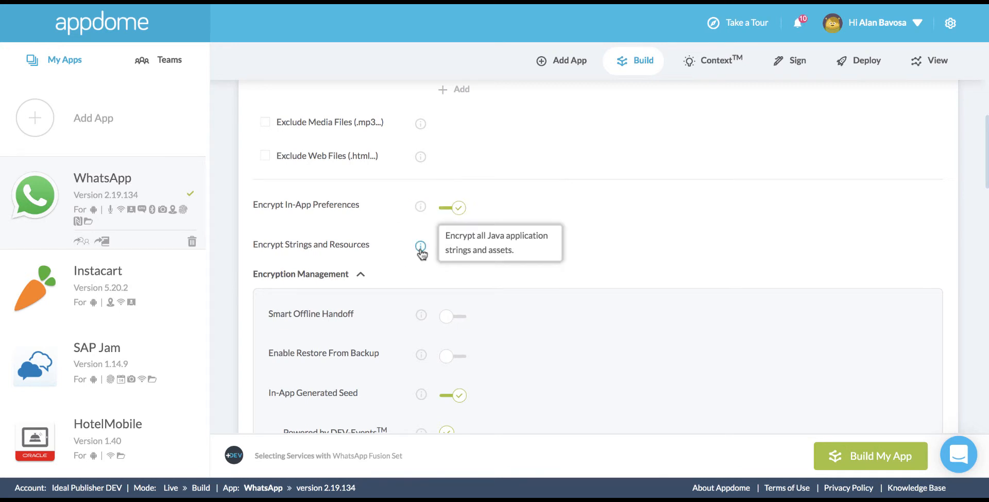
{"action": "left_click", "coordinate": [446, 250]}
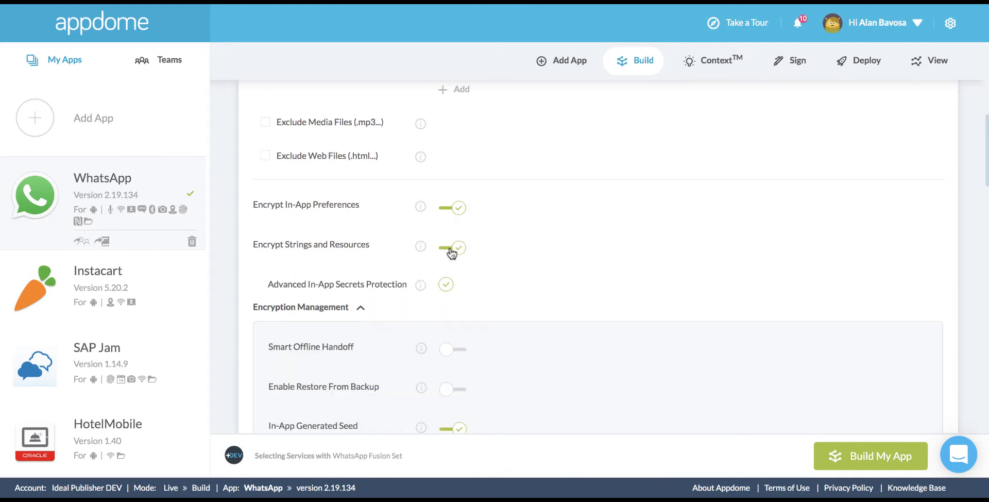
Enable Store in Protected Memory for the In-App Generated Seed under Encryption Management.
{"action": "scroll", "coordinate": [374, 248], "scroll_direction": "down", "scroll_amount": 6}
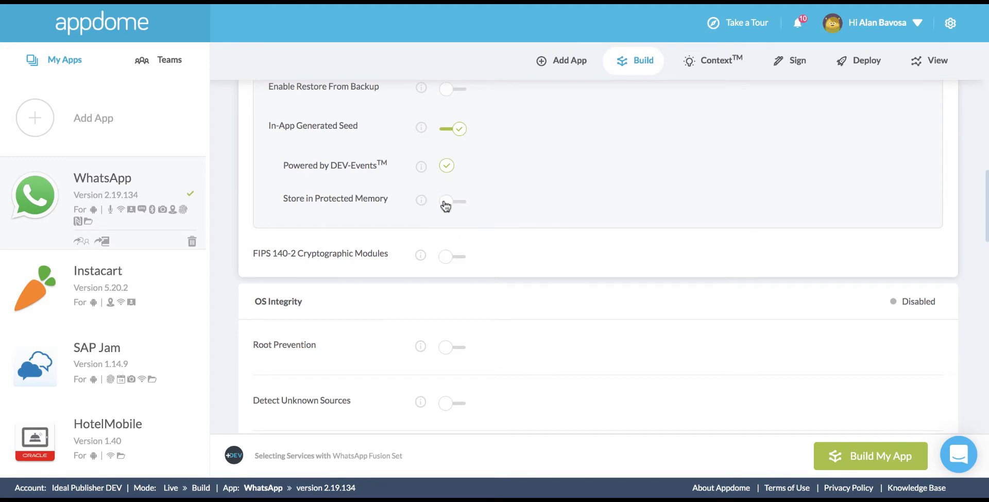
{"action": "mouse_move", "coordinate": [421, 204]}
{"action": "left_click", "coordinate": [446, 208]}
Look through the OS Integrity, Secure Communication and Mobile Privacy options available for the app.
{"action": "scroll", "coordinate": [382, 209], "scroll_direction": "down", "scroll_amount": 2}
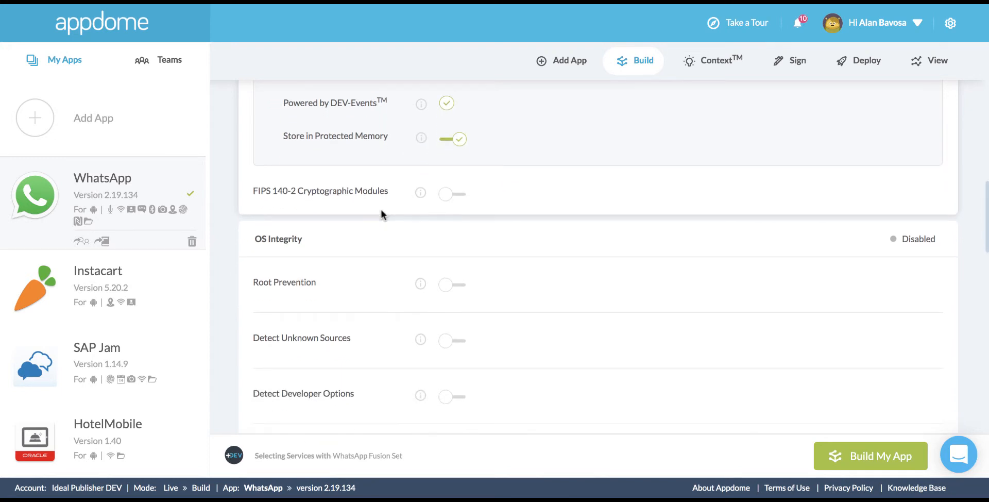
{"action": "scroll", "coordinate": [387, 238], "scroll_direction": "down", "scroll_amount": 4}
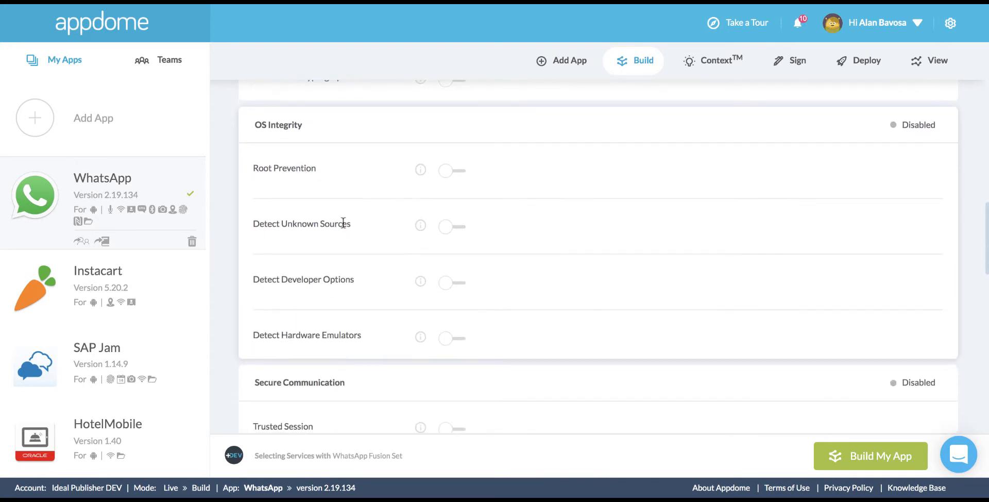
{"action": "scroll", "coordinate": [343, 223], "scroll_direction": "down", "scroll_amount": 4}
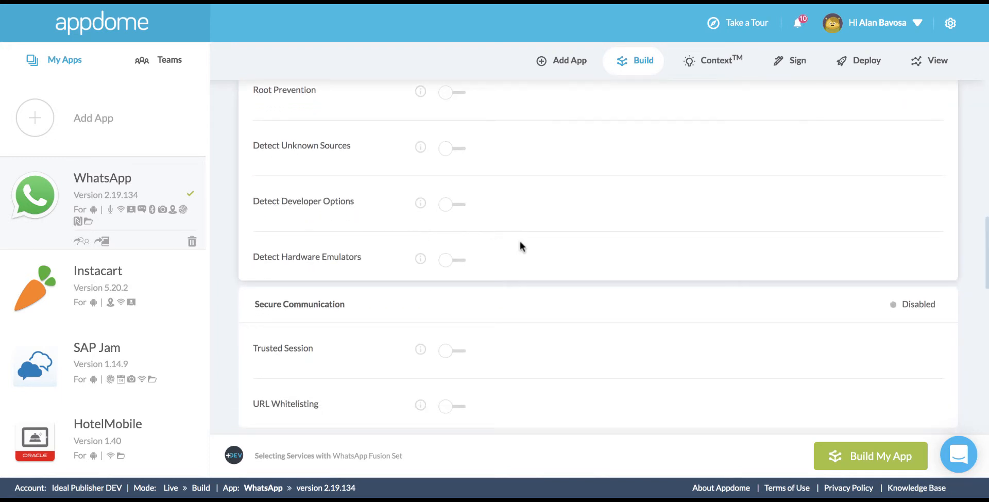
{"action": "scroll", "coordinate": [468, 268], "scroll_direction": "down", "scroll_amount": 5}
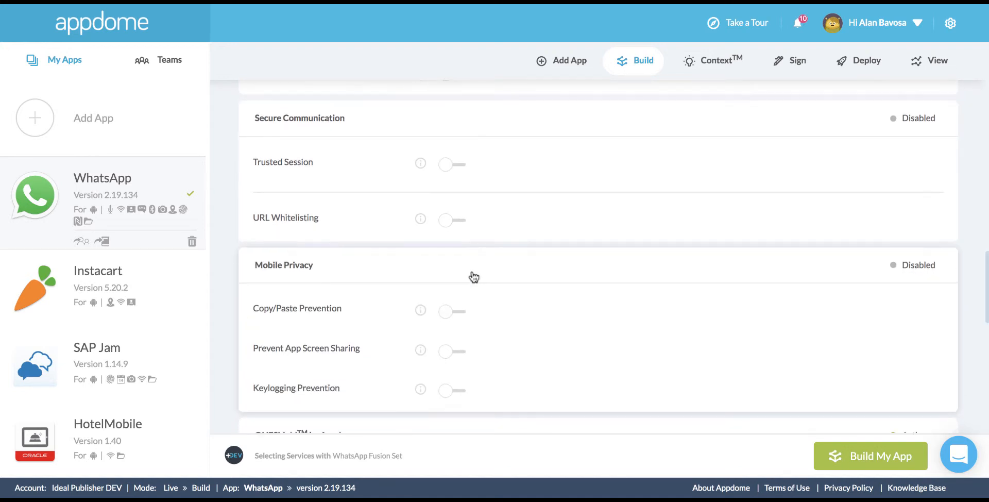
{"action": "scroll", "coordinate": [388, 256], "scroll_direction": "down", "scroll_amount": 3}
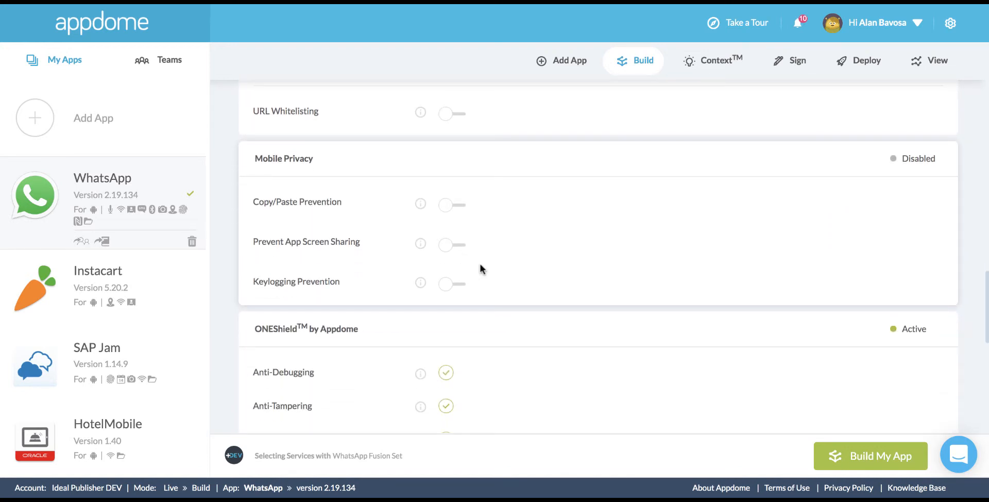
{"action": "scroll", "coordinate": [481, 268], "scroll_direction": "down", "scroll_amount": 1}
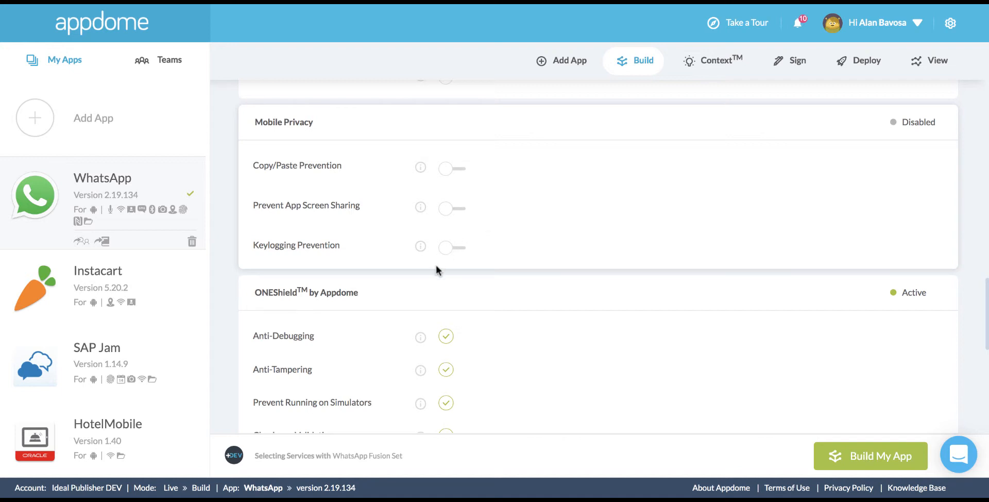
{"action": "scroll", "coordinate": [445, 252], "scroll_direction": "down", "scroll_amount": 5}
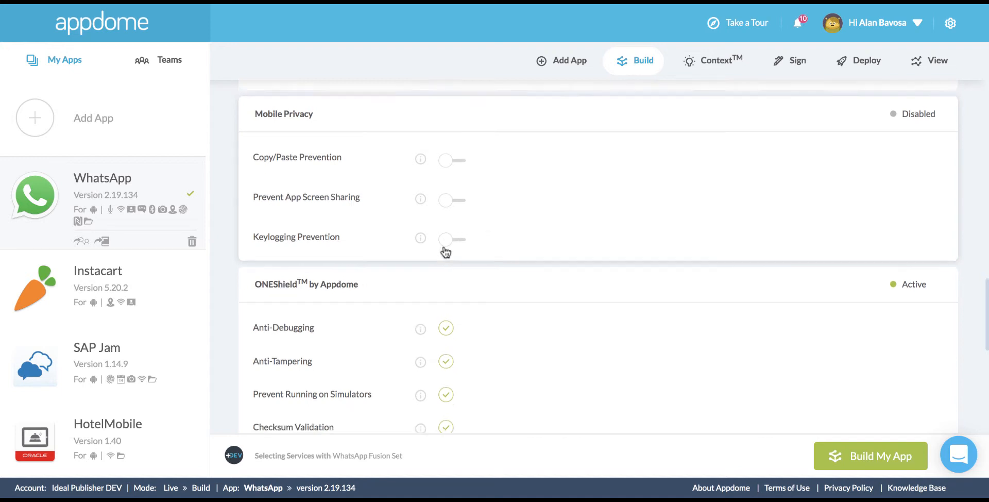
{"action": "scroll", "coordinate": [508, 291], "scroll_direction": "down", "scroll_amount": 2}
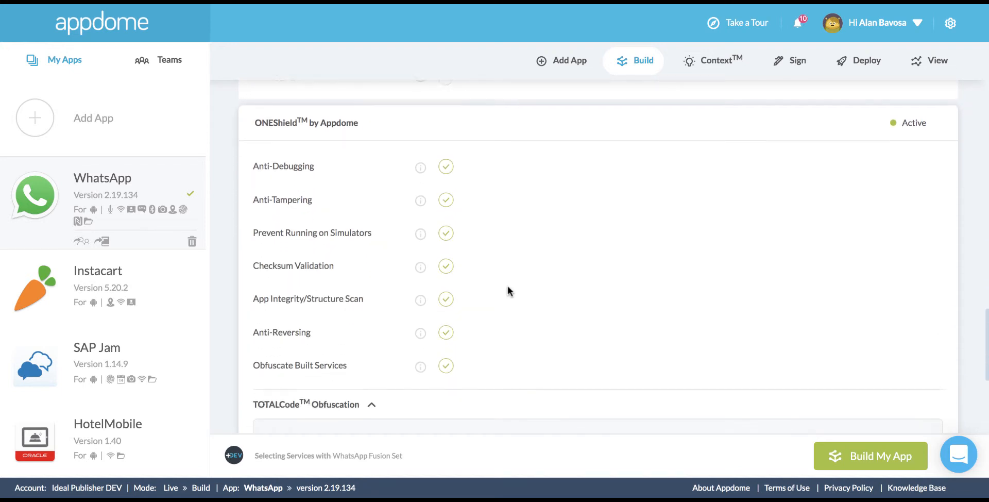
Read the descriptions of the ONEShield protections, from Anti-Debugging through Obfuscate Built Services.
{"action": "scroll", "coordinate": [507, 289], "scroll_direction": "up", "scroll_amount": 1}
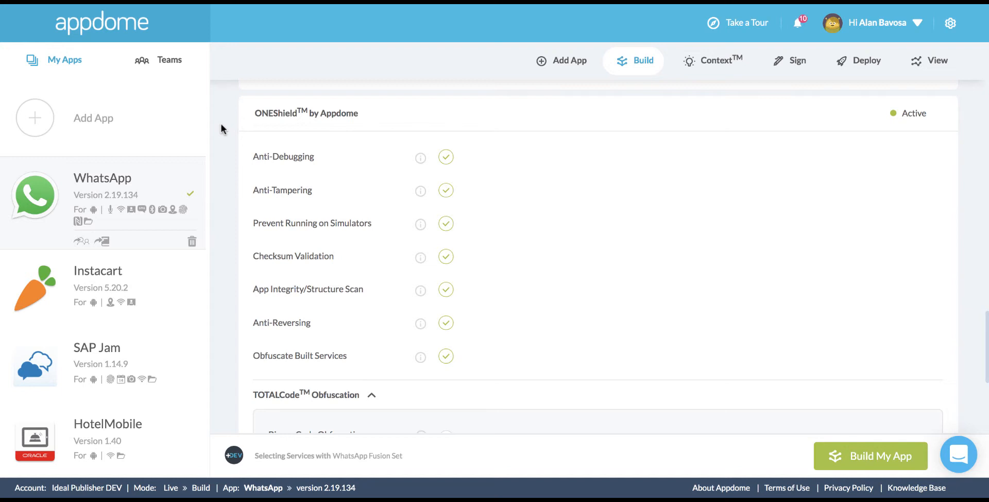
{"action": "mouse_move", "coordinate": [420, 161]}
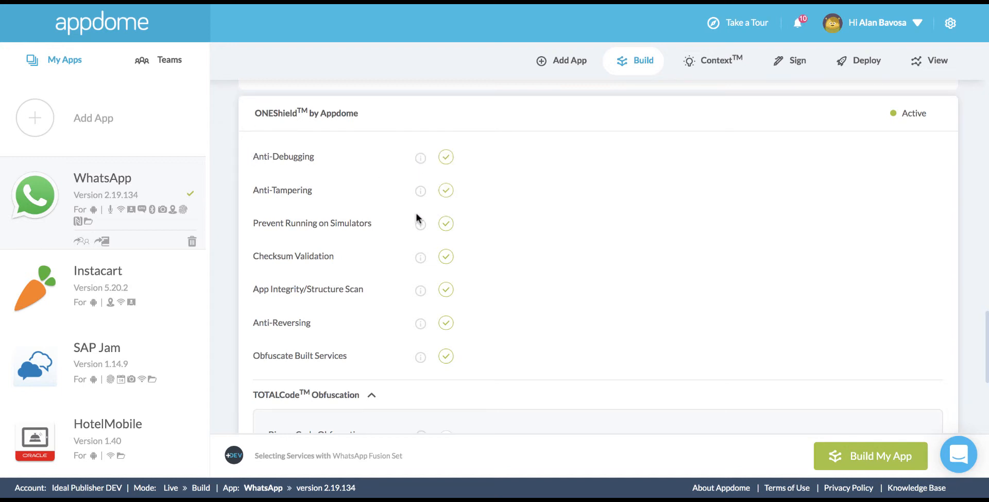
{"action": "mouse_move", "coordinate": [423, 196]}
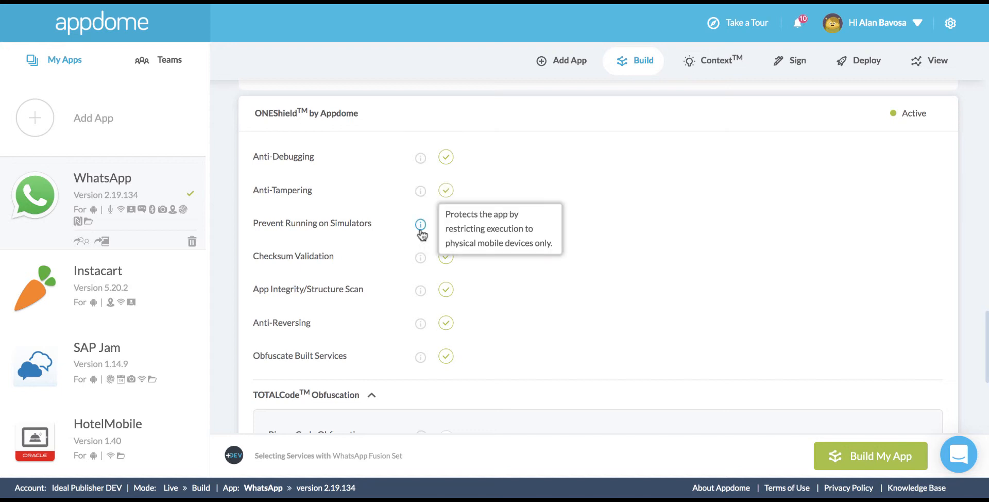
{"action": "mouse_move", "coordinate": [423, 227]}
{"action": "mouse_move", "coordinate": [421, 262]}
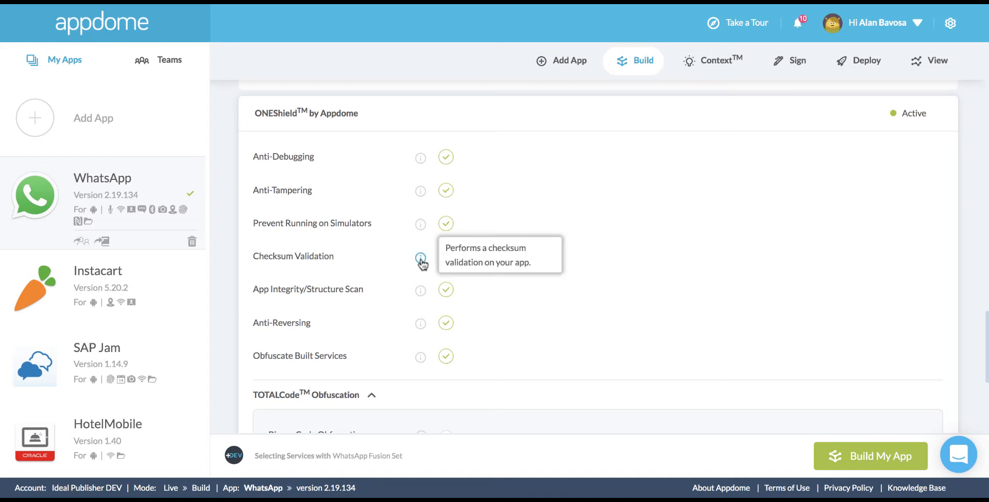
{"action": "mouse_move", "coordinate": [422, 294]}
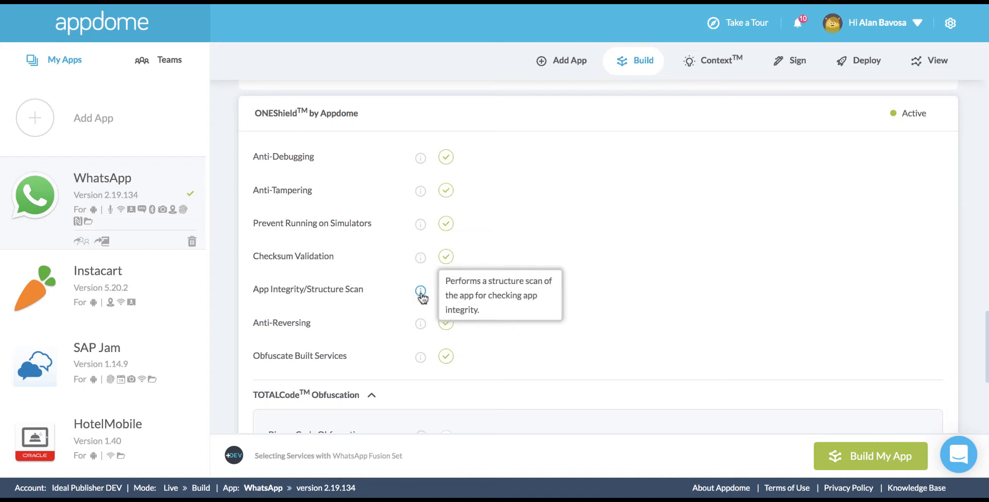
{"action": "mouse_move", "coordinate": [422, 328]}
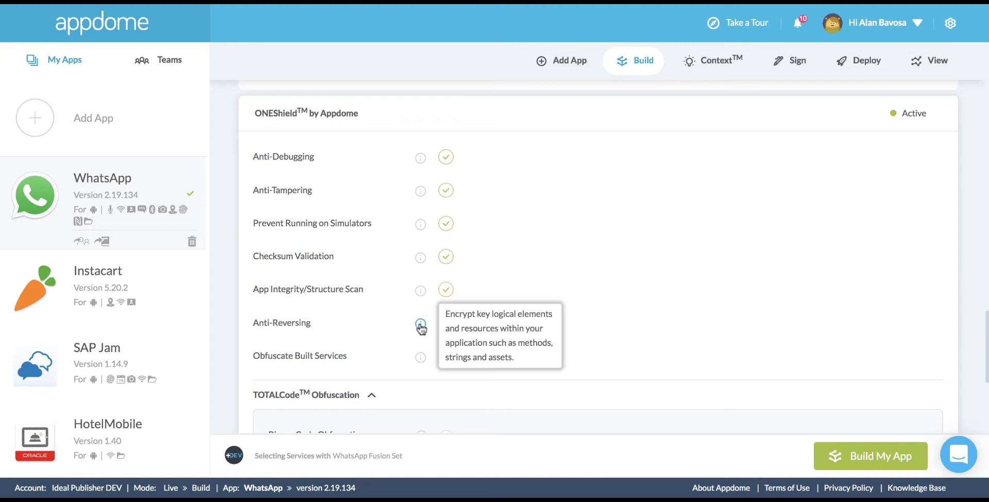
{"action": "mouse_move", "coordinate": [422, 361]}
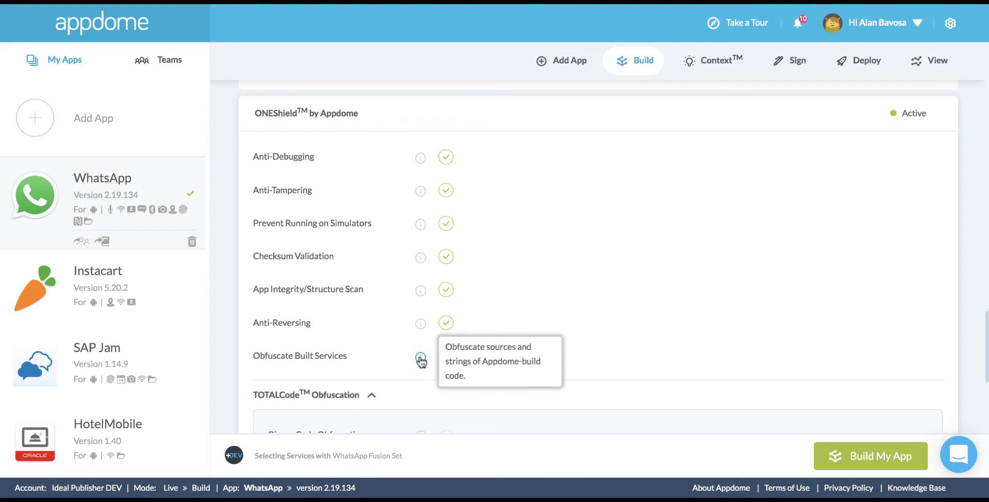
{"action": "scroll", "coordinate": [355, 324], "scroll_direction": "down", "scroll_amount": 3}
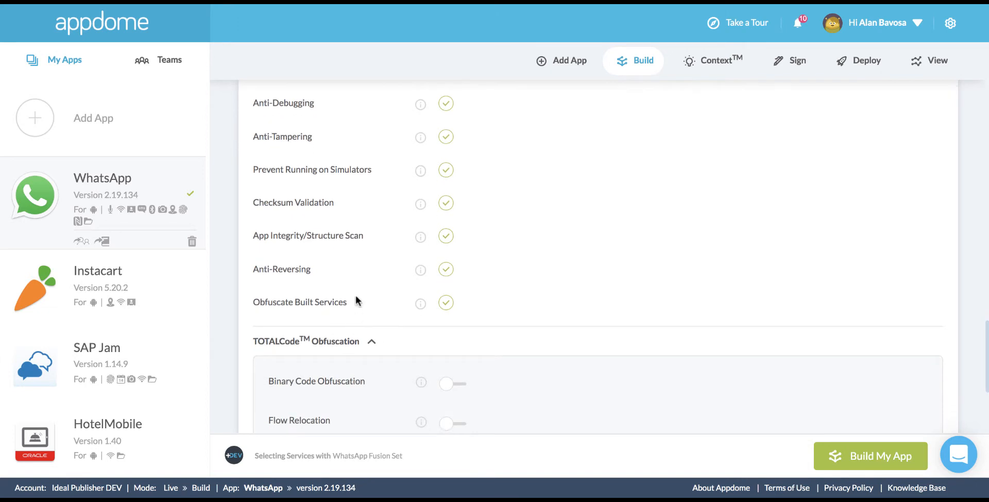
Enable Binary Code Obfuscation and Flow Relocation in the TOTALCode Obfuscation settings.
{"action": "scroll", "coordinate": [355, 299], "scroll_direction": "down", "scroll_amount": 2}
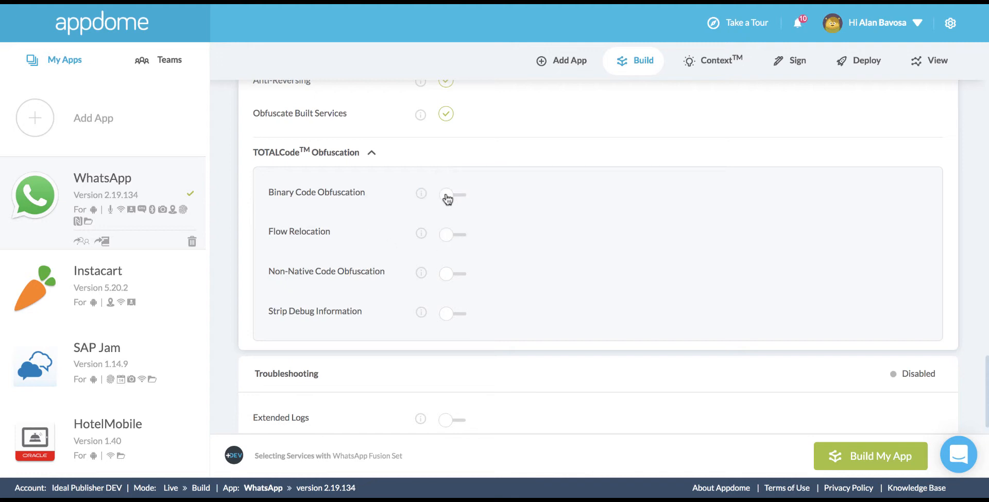
{"action": "left_click", "coordinate": [448, 199]}
{"action": "scroll", "coordinate": [523, 220], "scroll_direction": "down", "scroll_amount": 1}
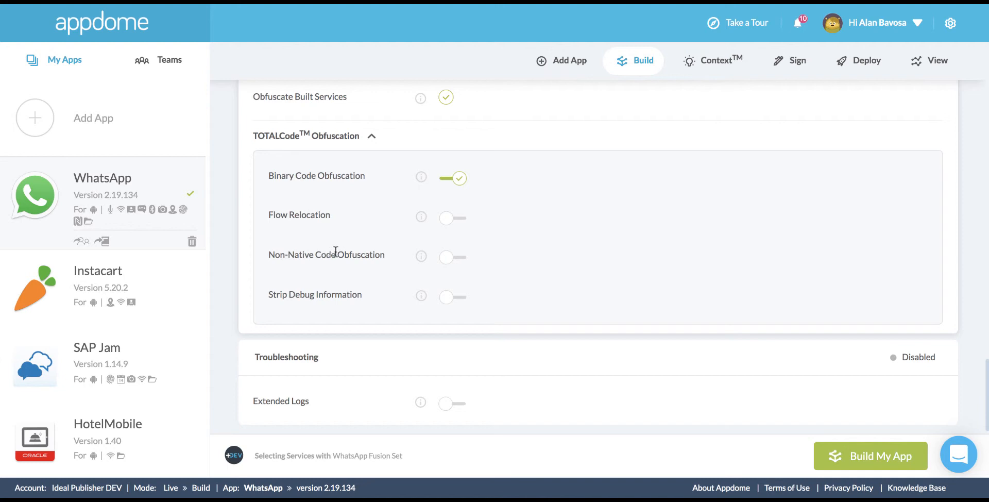
{"action": "left_click", "coordinate": [446, 219]}
{"action": "scroll", "coordinate": [496, 234], "scroll_direction": "down", "scroll_amount": 1}
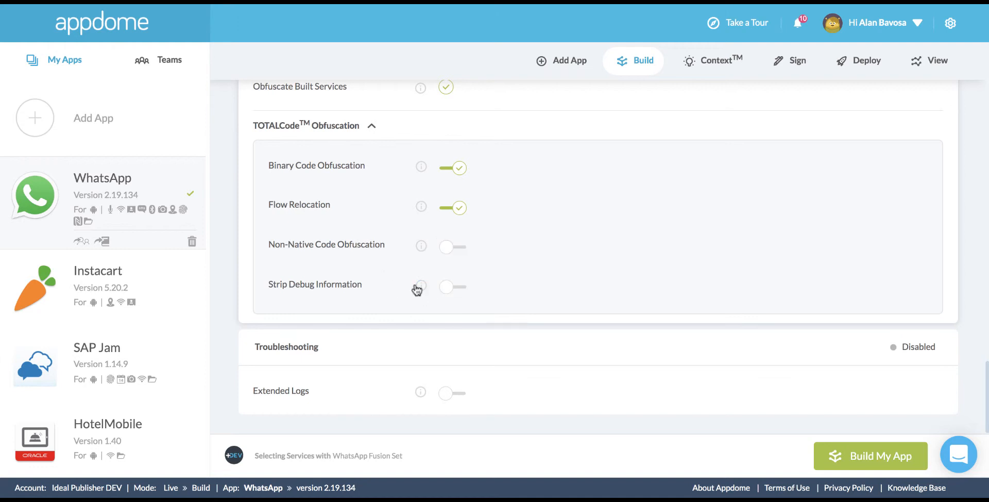
Check the description of Strip Debug Information and build the WhatsApp app with the selected security services.
{"action": "mouse_move", "coordinate": [422, 287]}
{"action": "left_click", "coordinate": [509, 299]}
{"action": "left_click", "coordinate": [872, 456]}
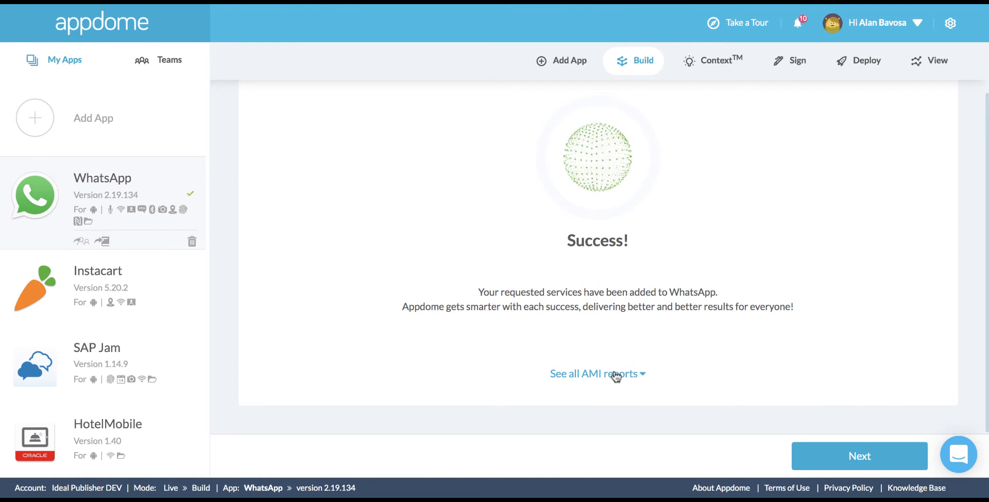
Expand all AMI reports of the finished build and read through the integration messages to the end.
{"action": "left_click", "coordinate": [616, 374]}
{"action": "scroll", "coordinate": [703, 353], "scroll_direction": "down", "scroll_amount": 2}
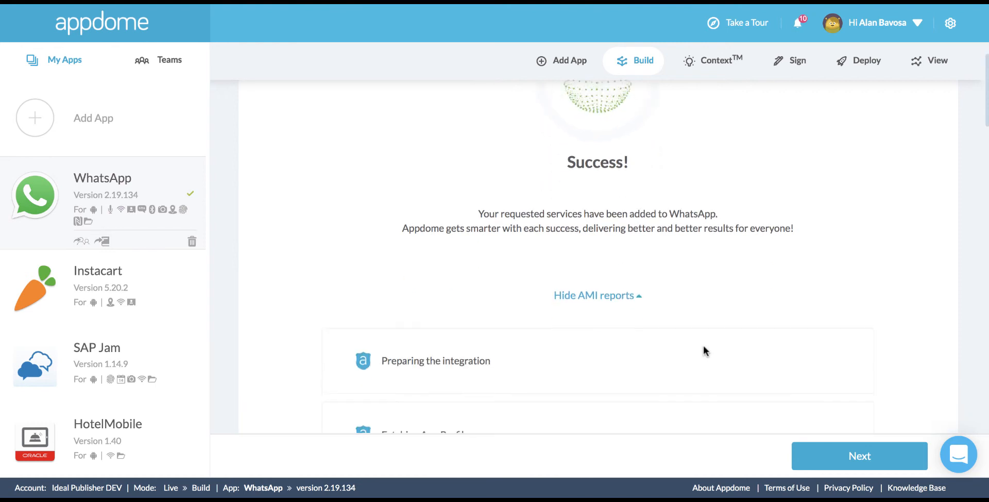
{"action": "scroll", "coordinate": [704, 351], "scroll_direction": "down", "scroll_amount": 6}
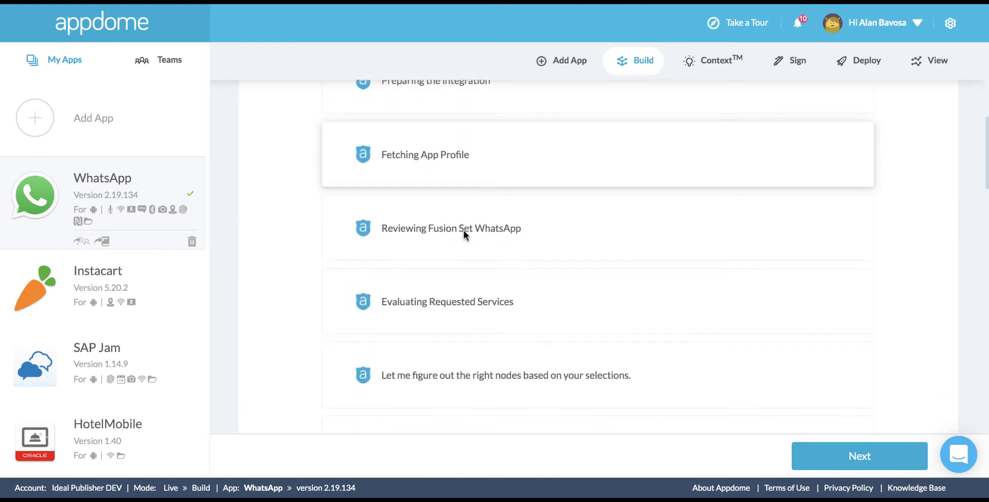
{"action": "scroll", "coordinate": [463, 233], "scroll_direction": "down", "scroll_amount": 5}
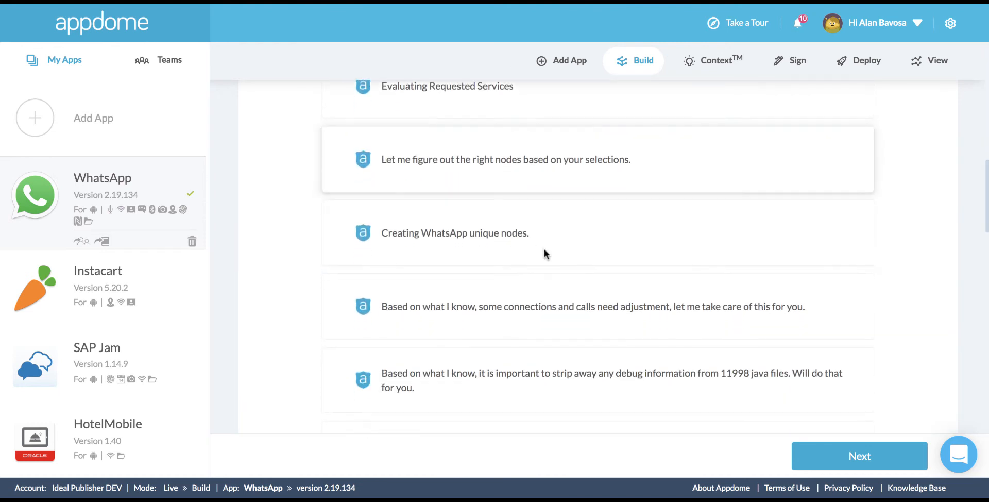
{"action": "scroll", "coordinate": [544, 252], "scroll_direction": "down", "scroll_amount": 5}
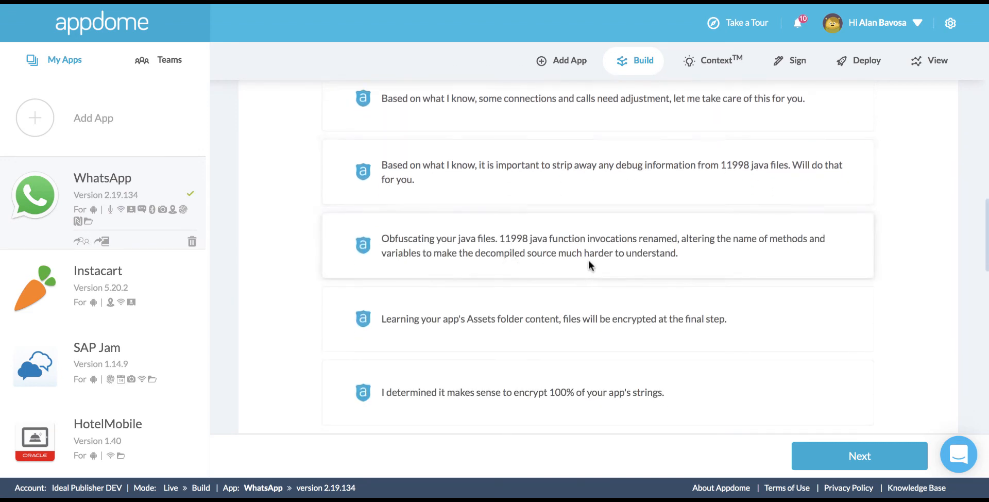
{"action": "scroll", "coordinate": [591, 264], "scroll_direction": "down", "scroll_amount": 6}
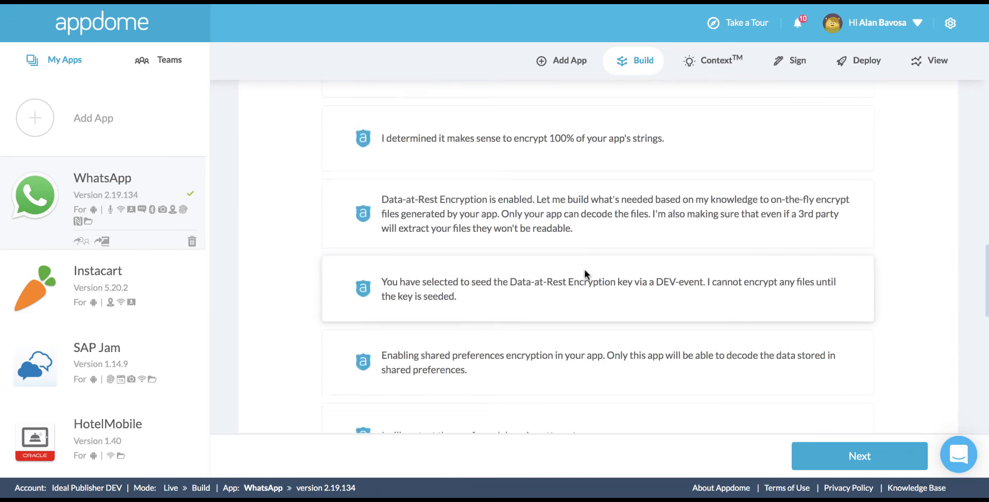
{"action": "scroll", "coordinate": [584, 273], "scroll_direction": "down", "scroll_amount": 8}
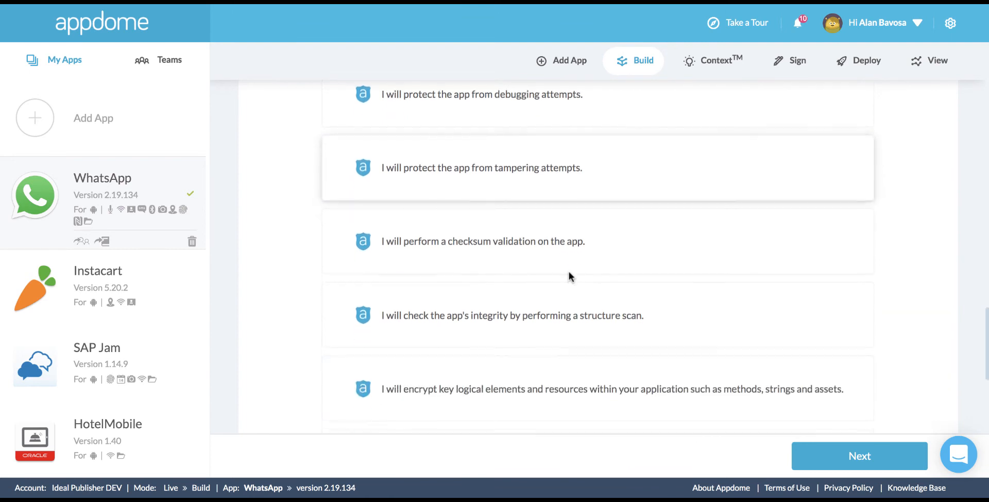
{"action": "scroll", "coordinate": [570, 273], "scroll_direction": "down", "scroll_amount": 6}
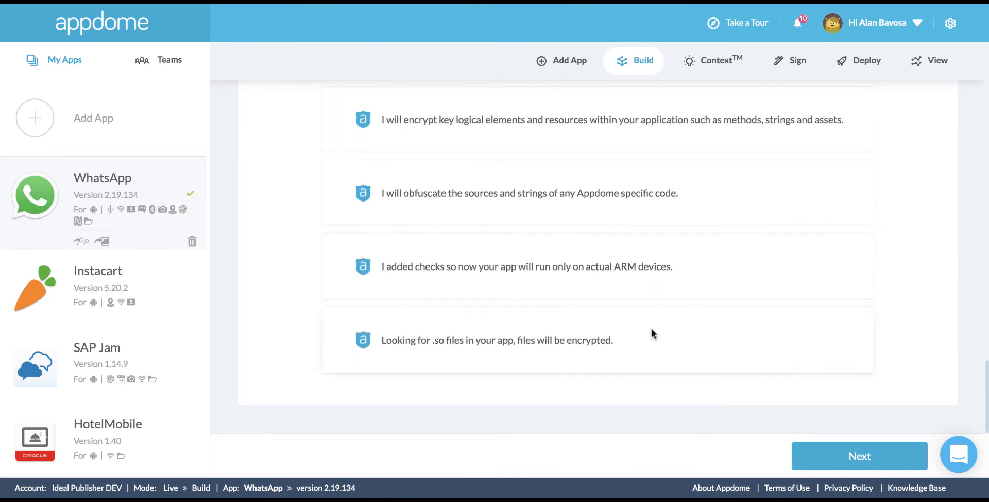